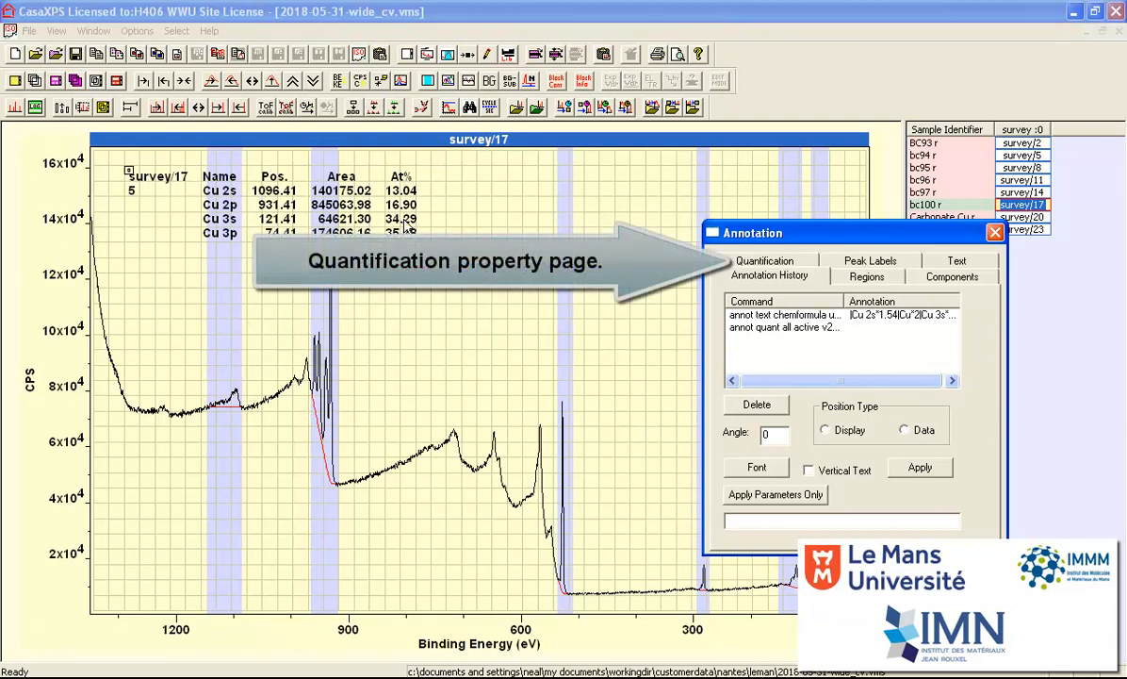
- Review the annotation options for quantification tables and for formula text on the survey/17 spectrum
click(745, 259)
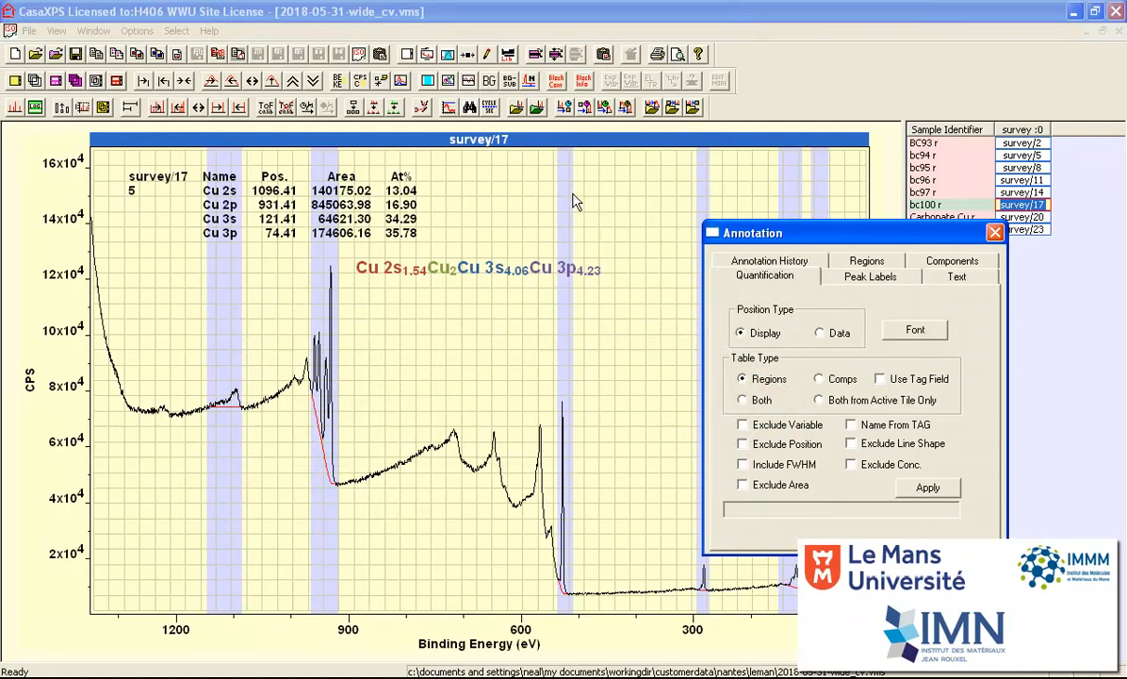
click(957, 276)
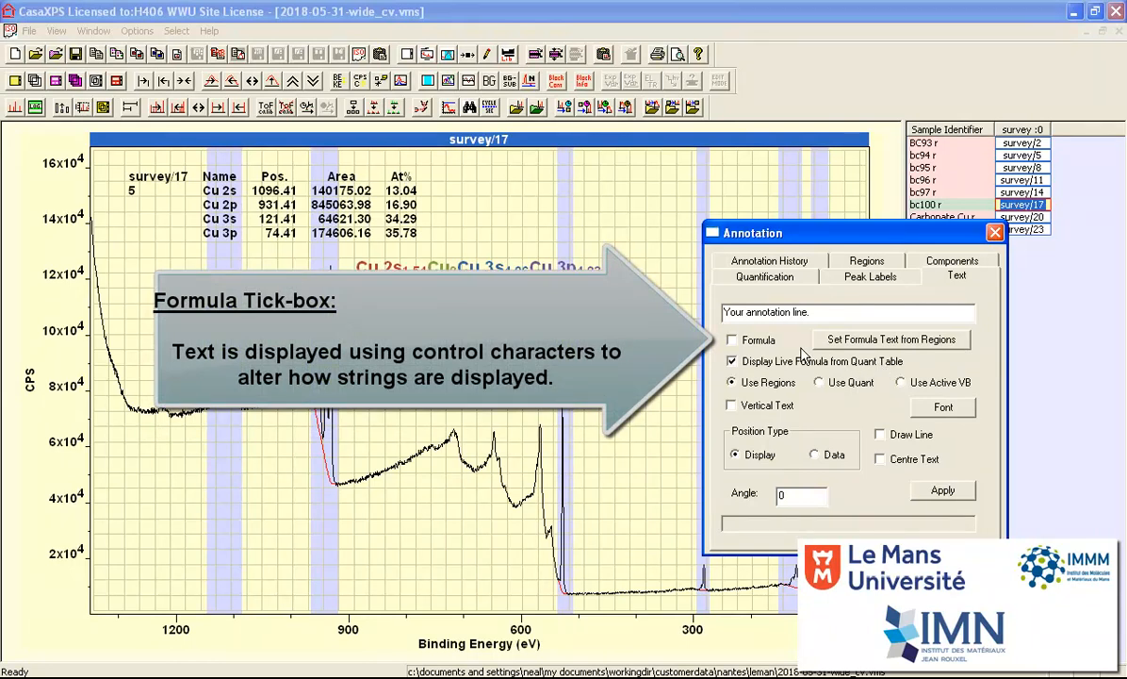
click(765, 277)
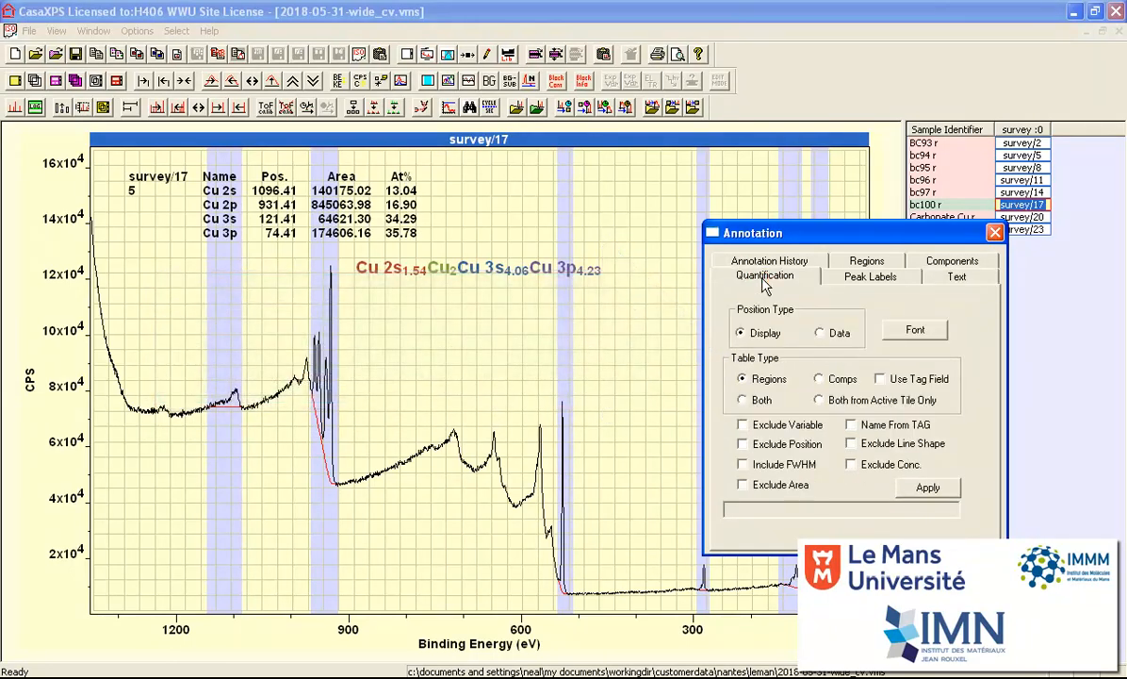
click(955, 276)
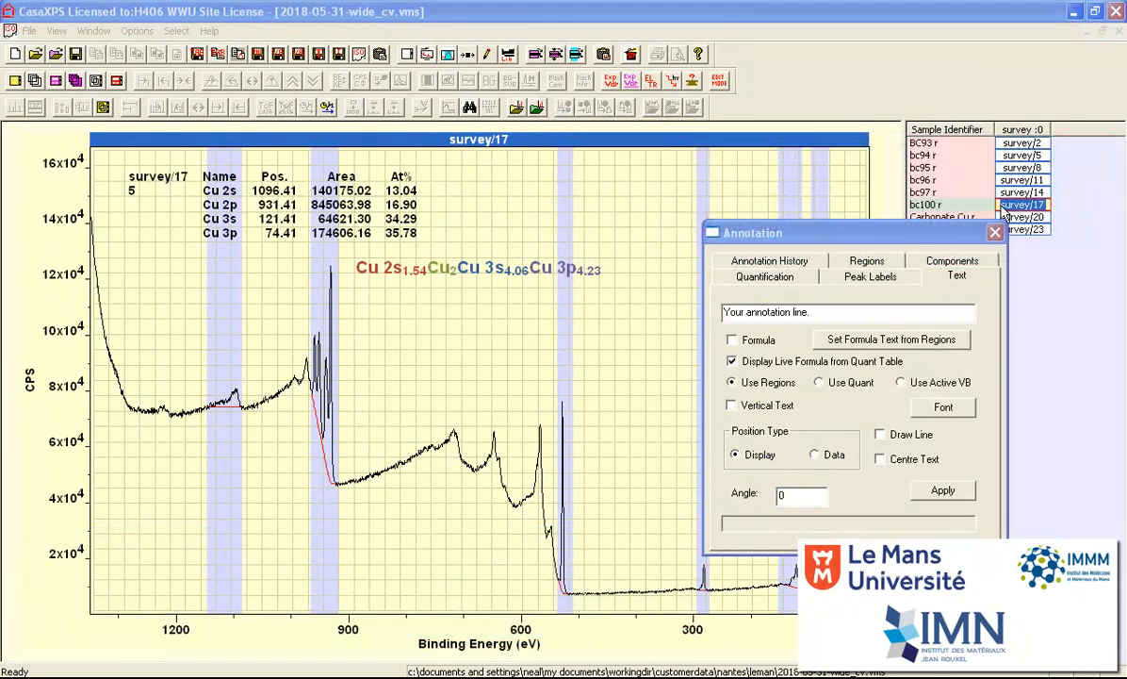
- Display the survey/20 copper carbonate spectrum and inspect its C 1s peaks and the peak region near 530 eV
click(1021, 218)
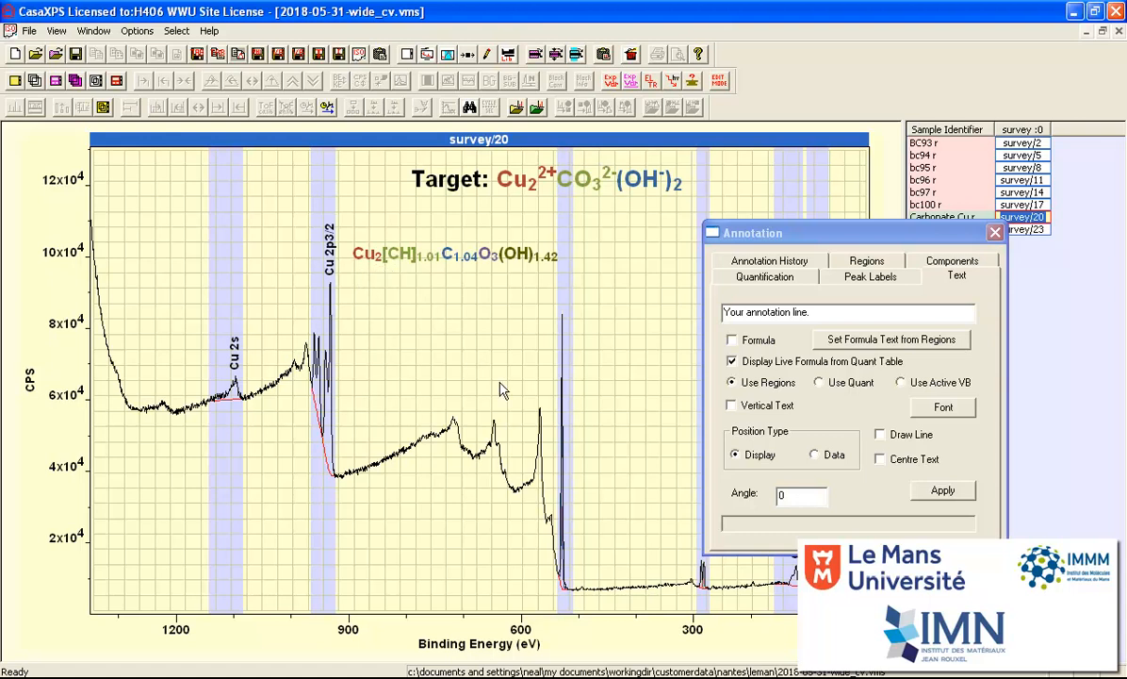
drag(668, 537, 718, 592)
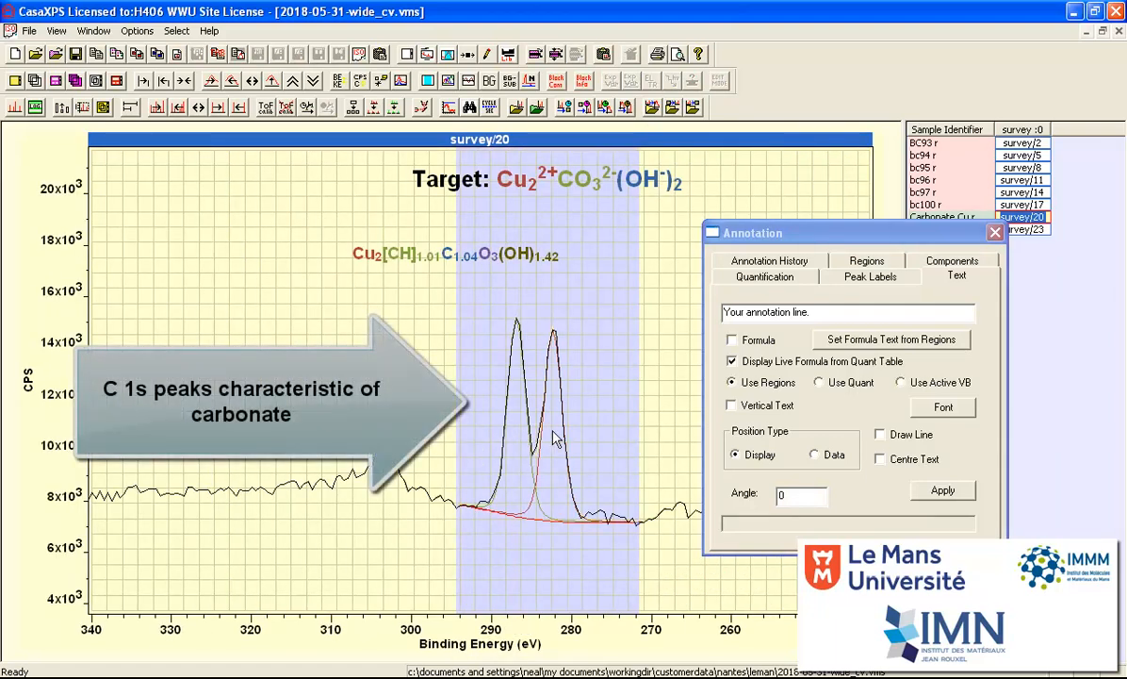
click(186, 83)
drag(529, 284, 596, 556)
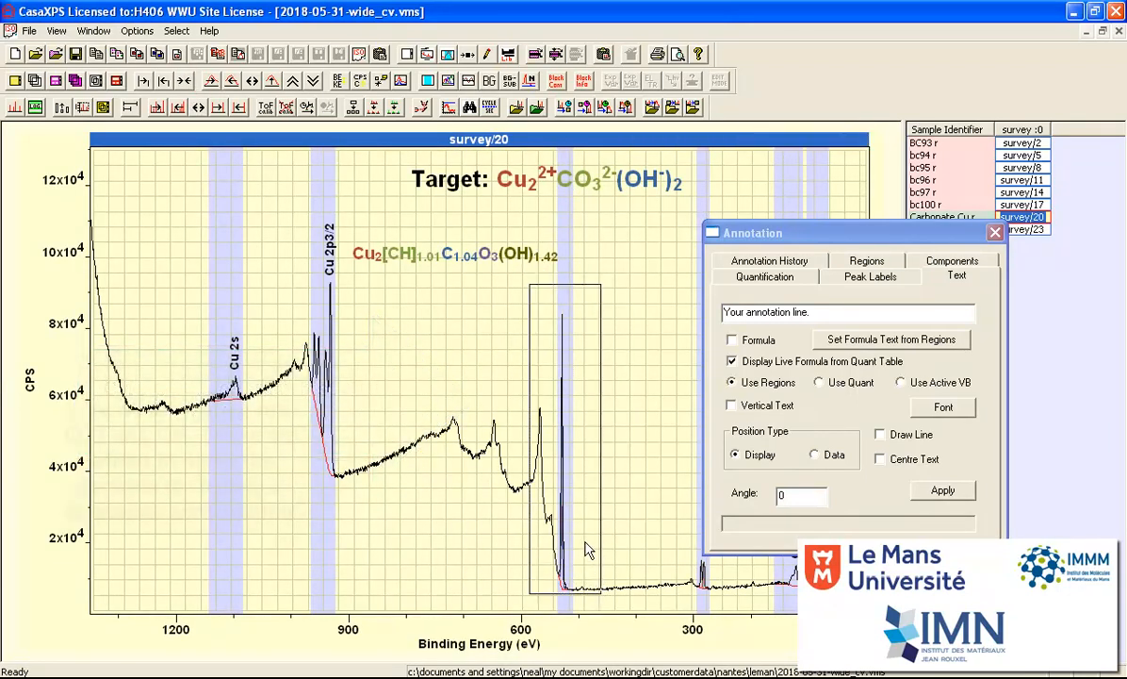
click(586, 545)
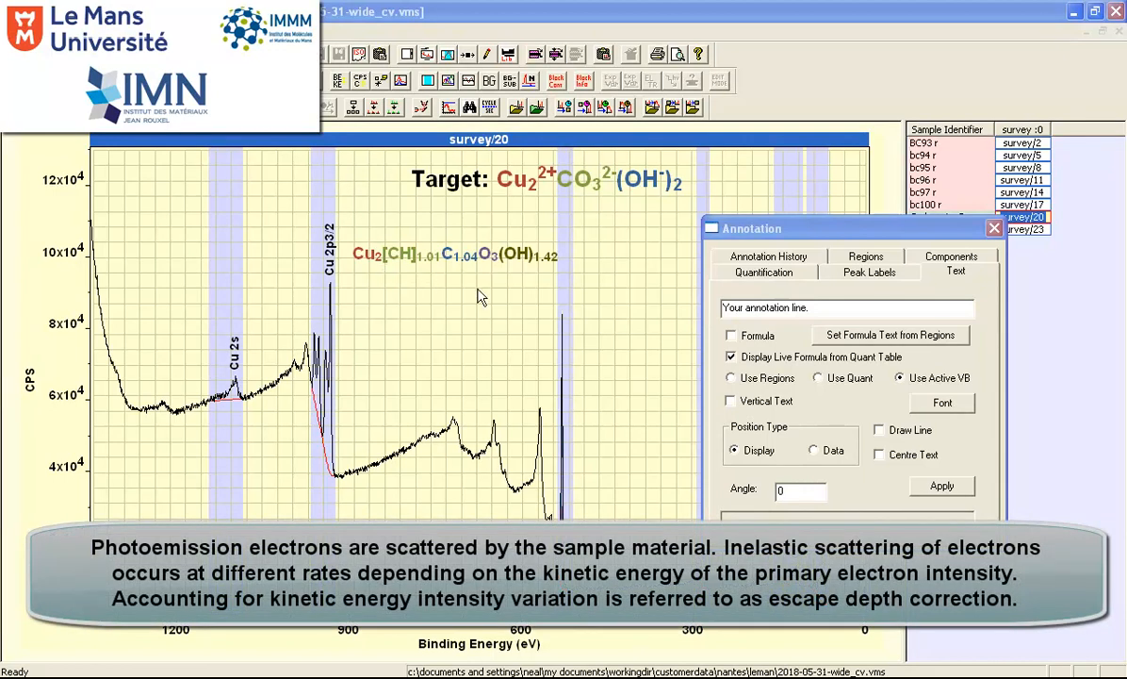
- Apply the EAL escape depth correction to the survey/17 spectrum of sample bc100 r
click(1018, 205)
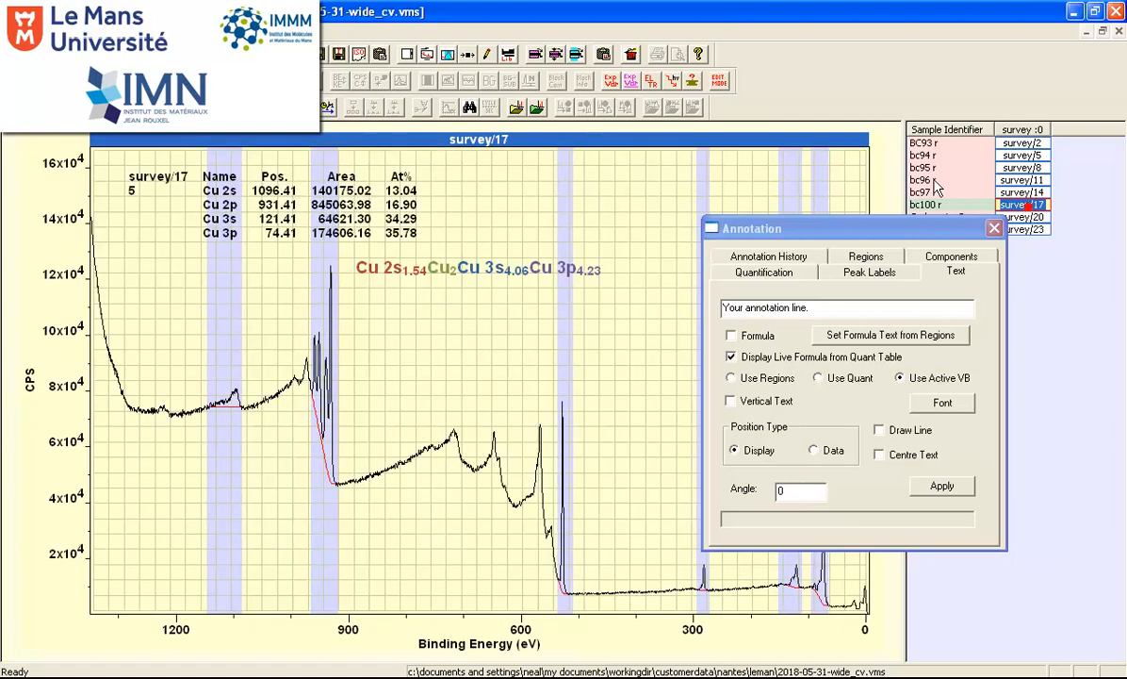
click(694, 83)
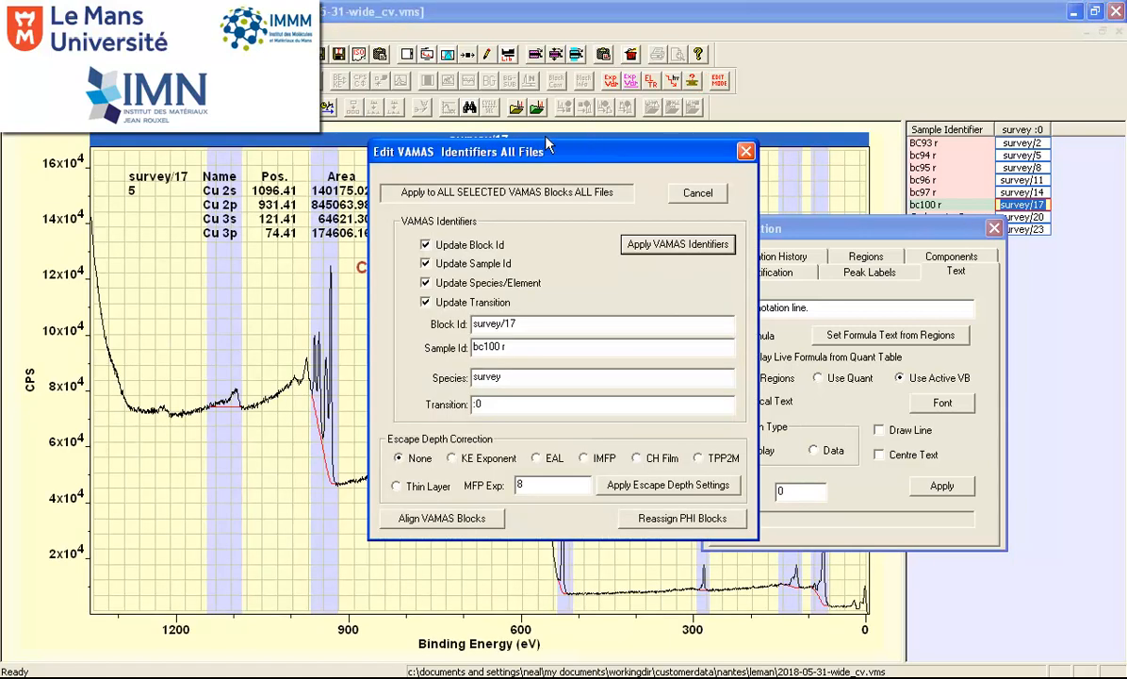
drag(544, 158, 845, 179)
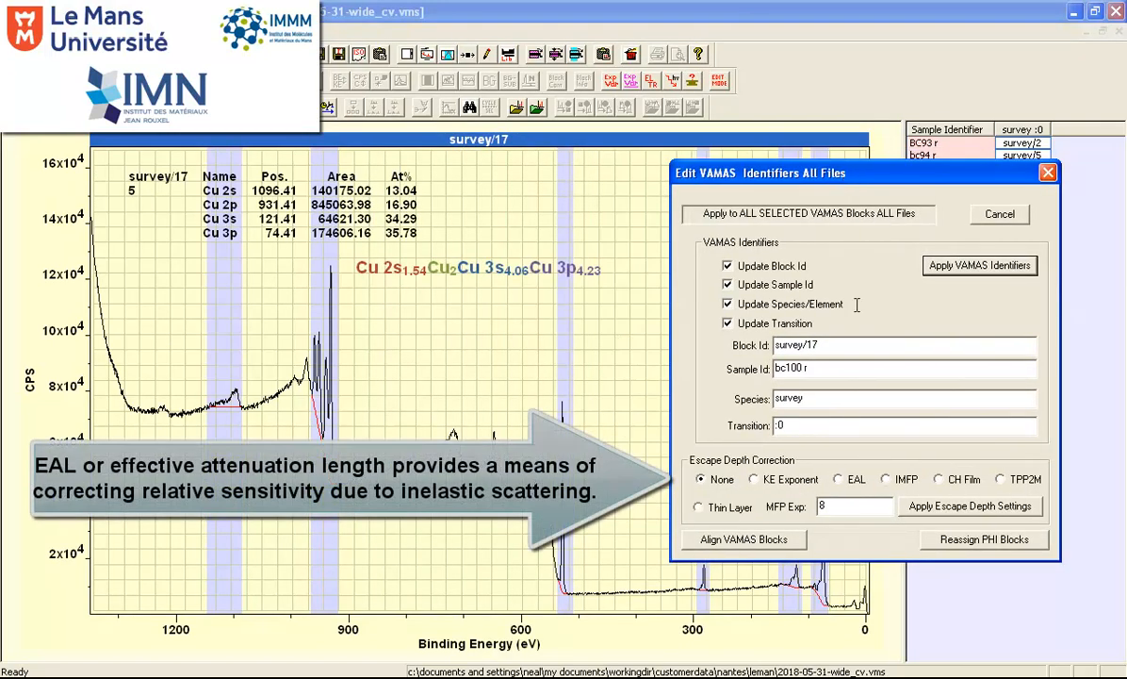
click(840, 480)
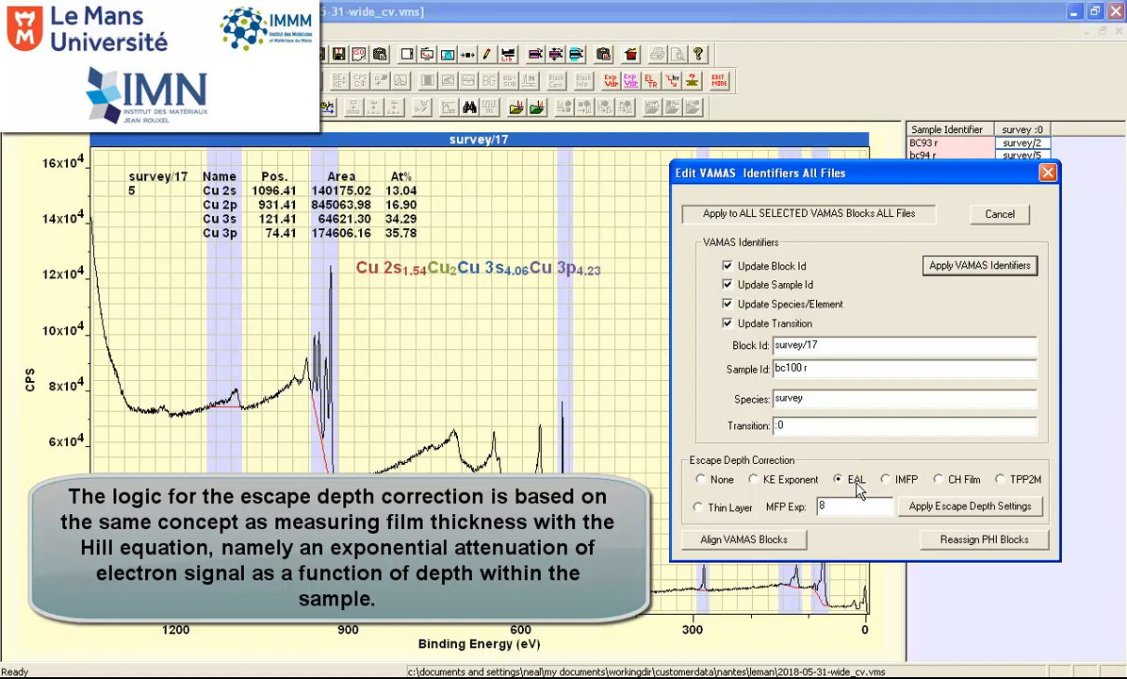
click(919, 506)
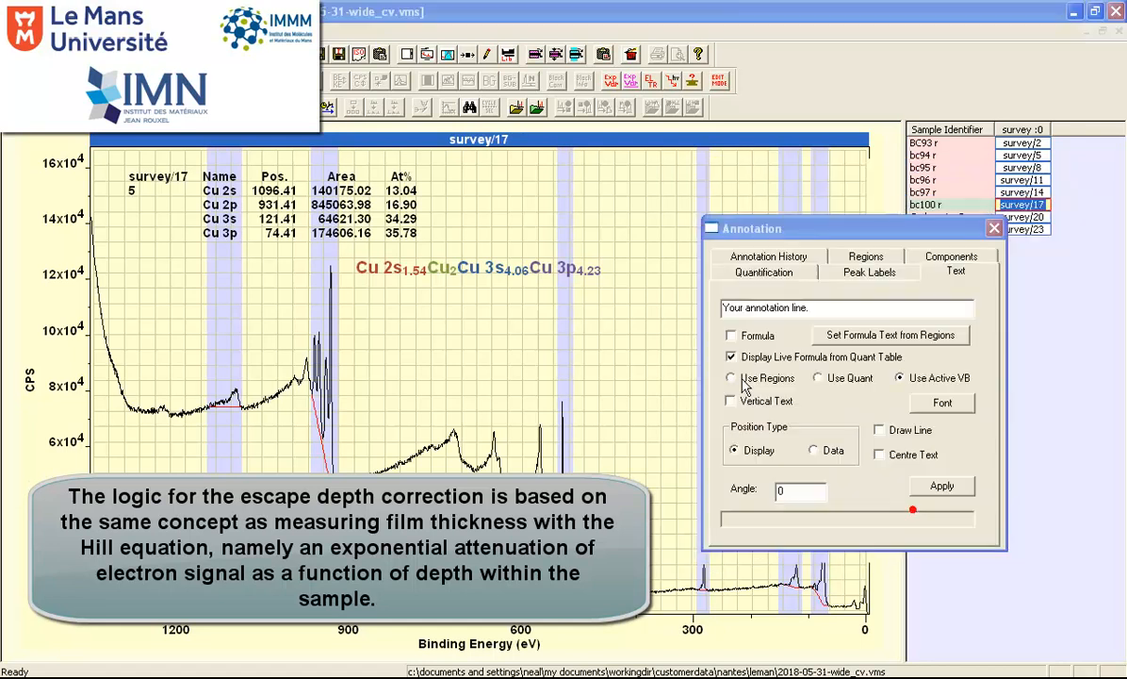
click(749, 218)
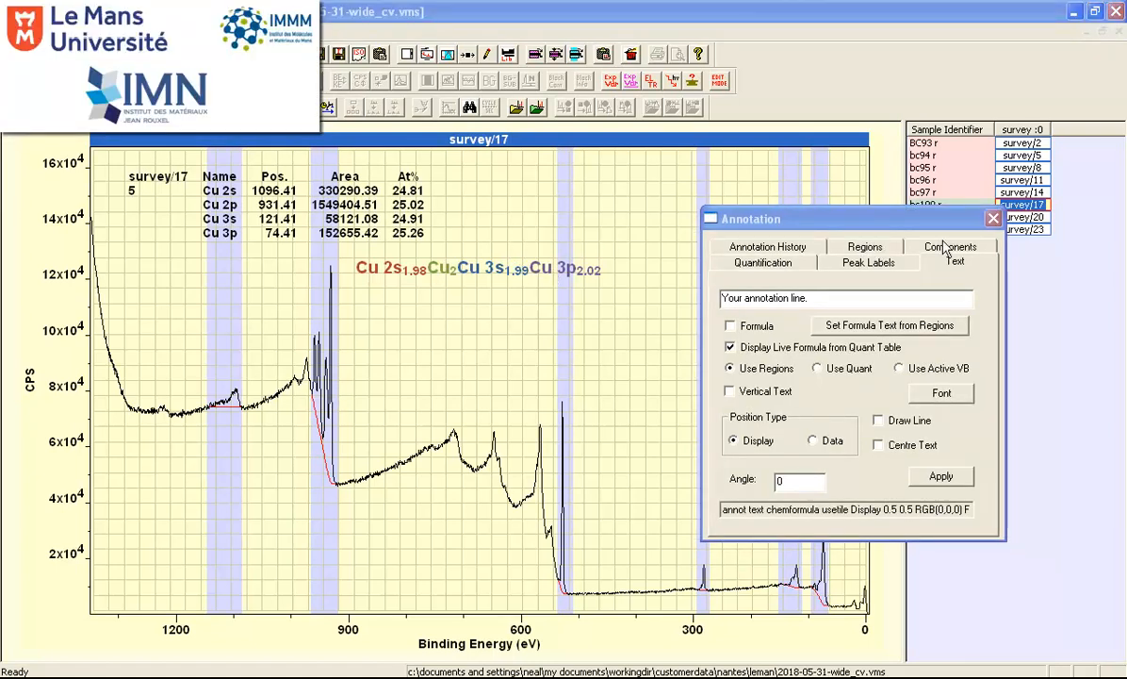
- Add a live formula annotation to the survey/23 spectrum, using the Formula and Use Active VB options
click(1013, 229)
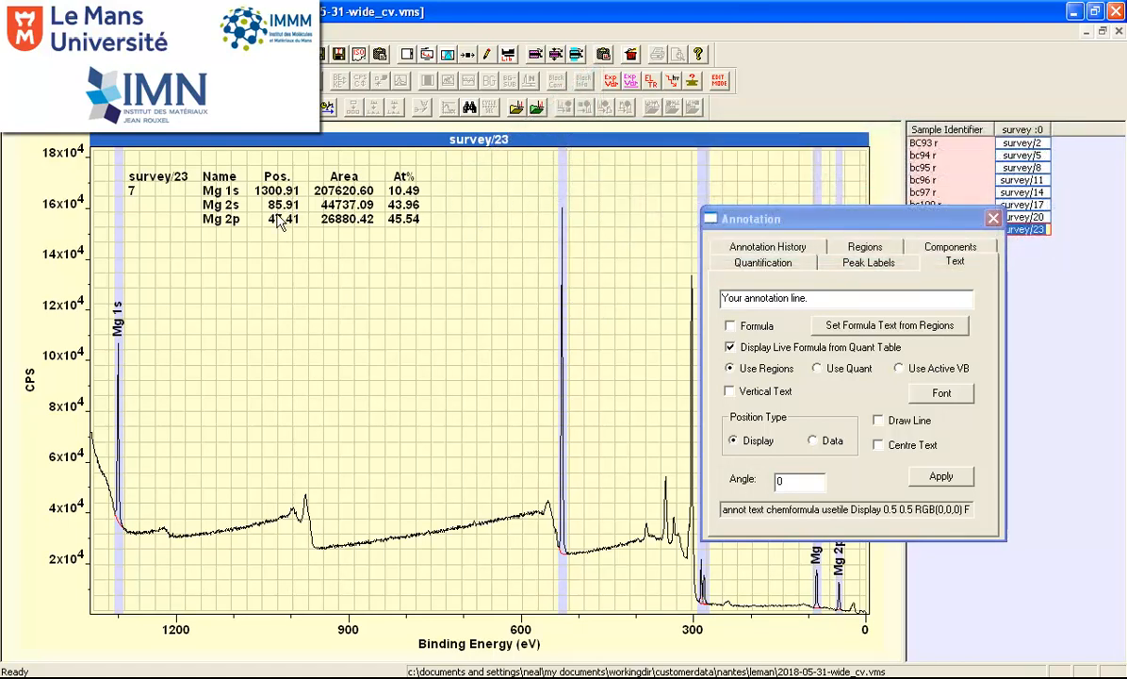
click(732, 327)
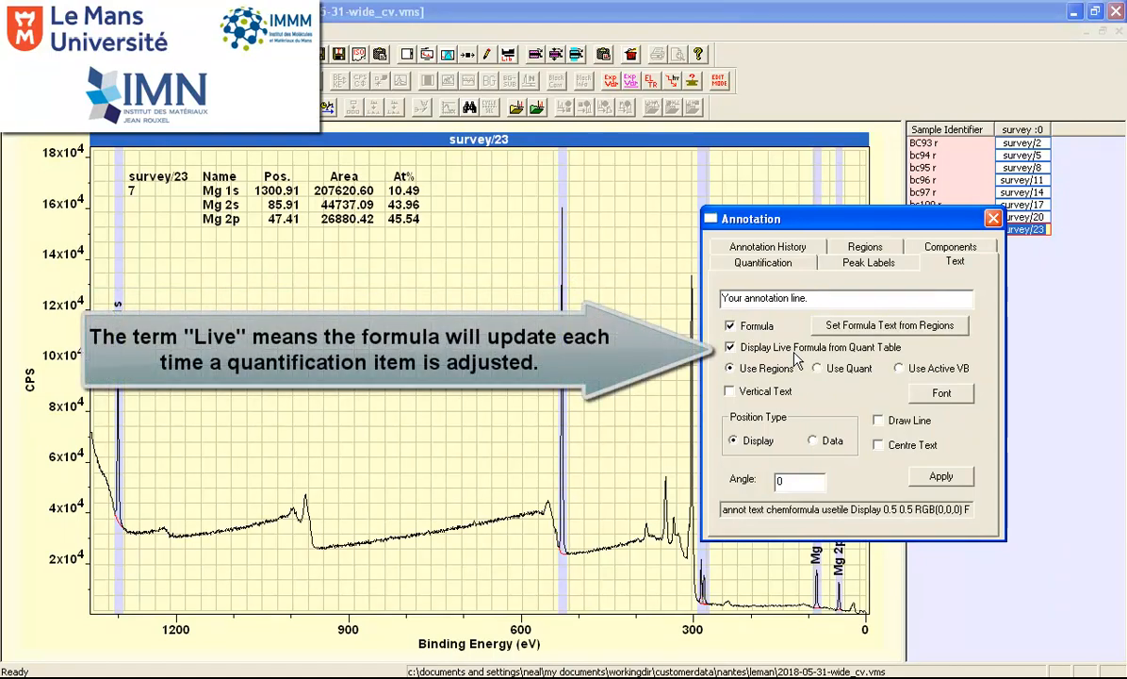
click(900, 368)
click(941, 477)
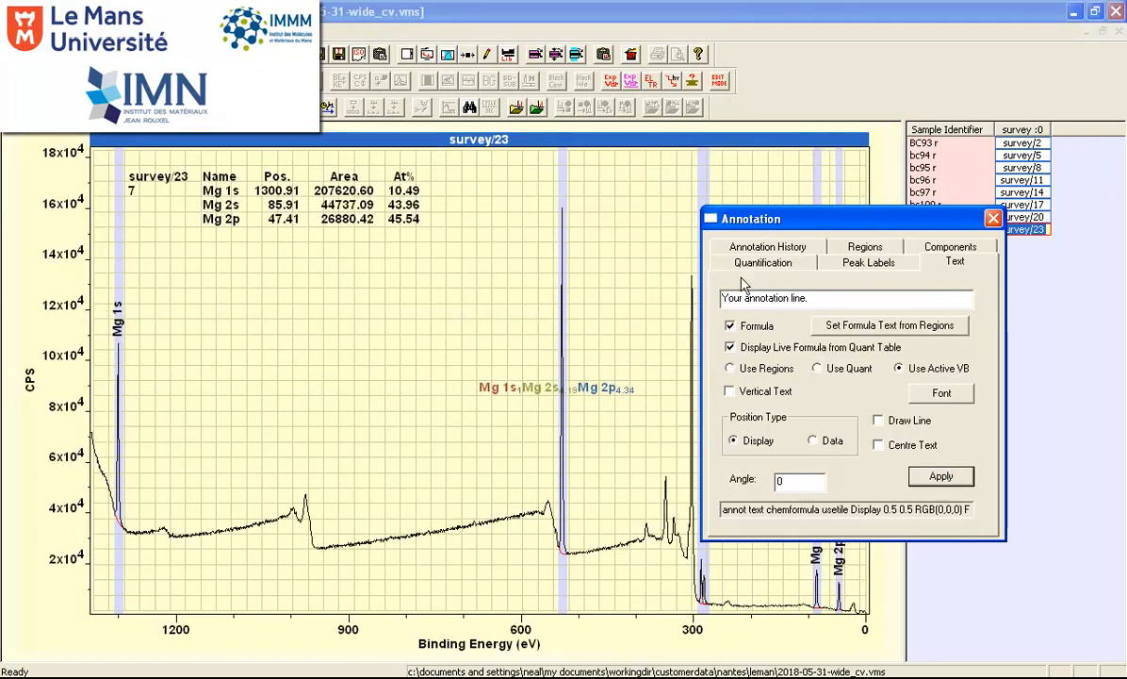
- Move the Mg formula annotation to just below the quantification table on the survey/23 plot
click(759, 248)
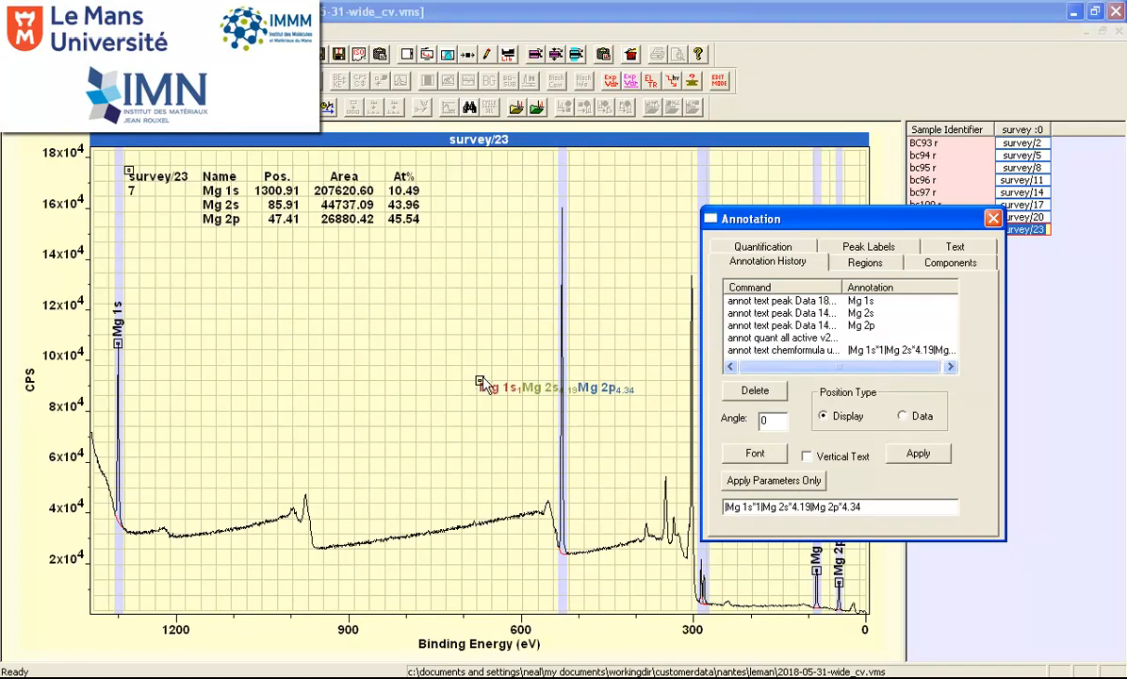
mouse_move(480, 382)
mouse_down()
mouse_move(181, 283)
mouse_move(168, 260)
mouse_up()
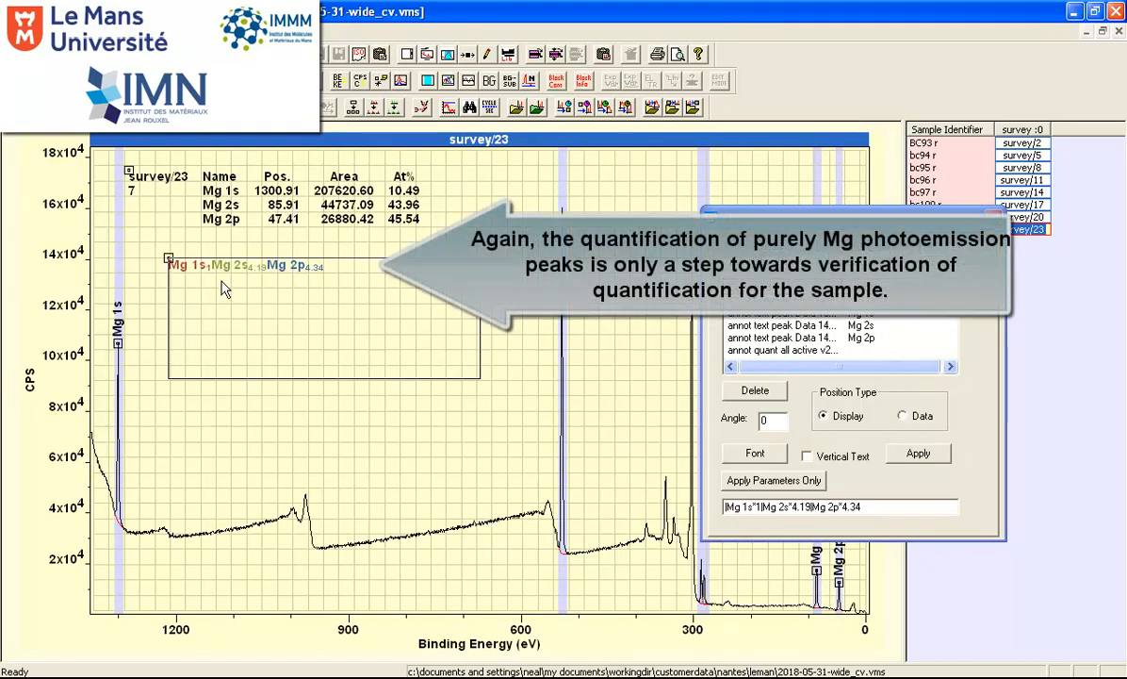
key(Escape)
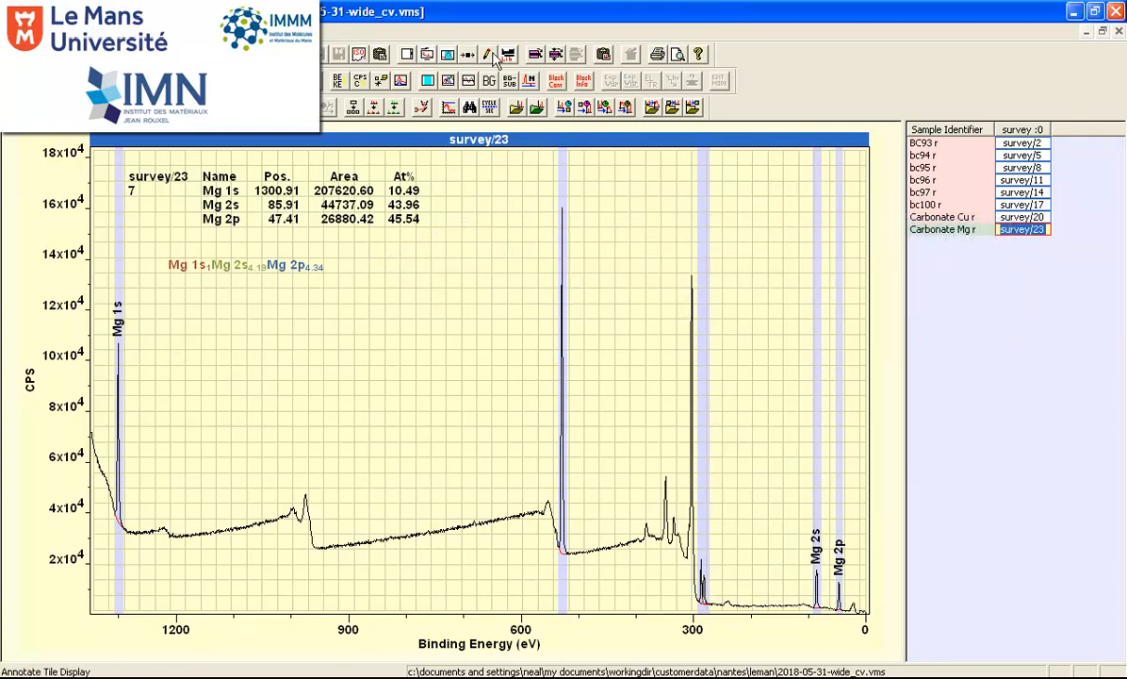
- Set the font size of the Mg formula annotation on survey/23 to 48
click(447, 81)
drag(653, 181, 927, 200)
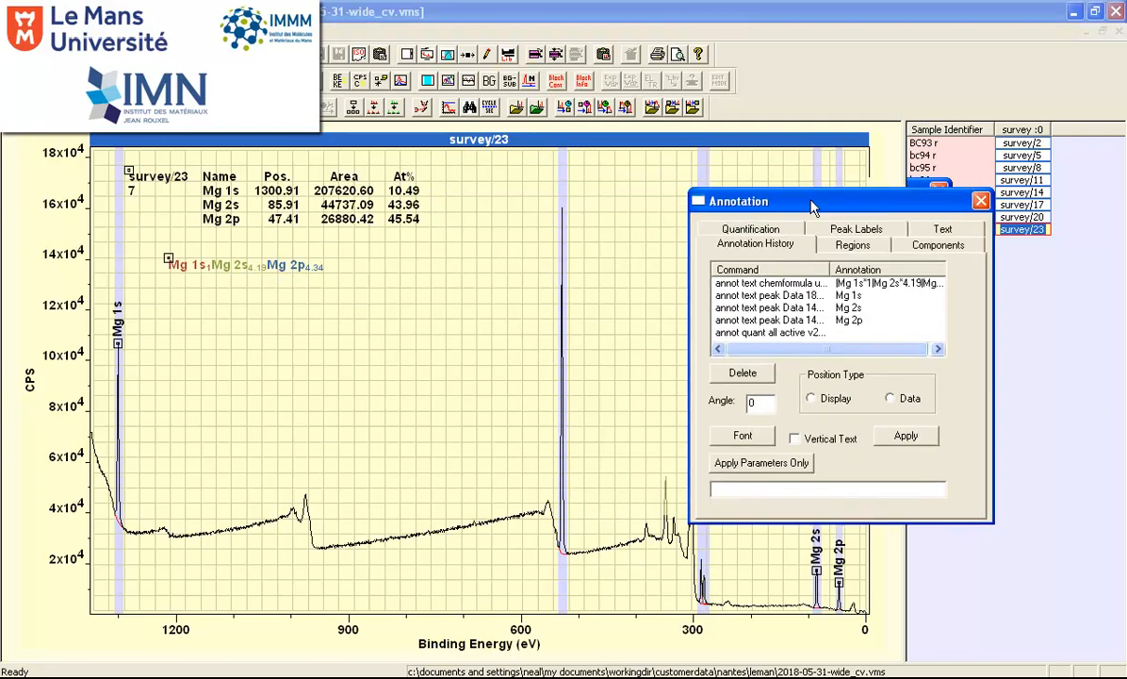
click(792, 283)
click(754, 435)
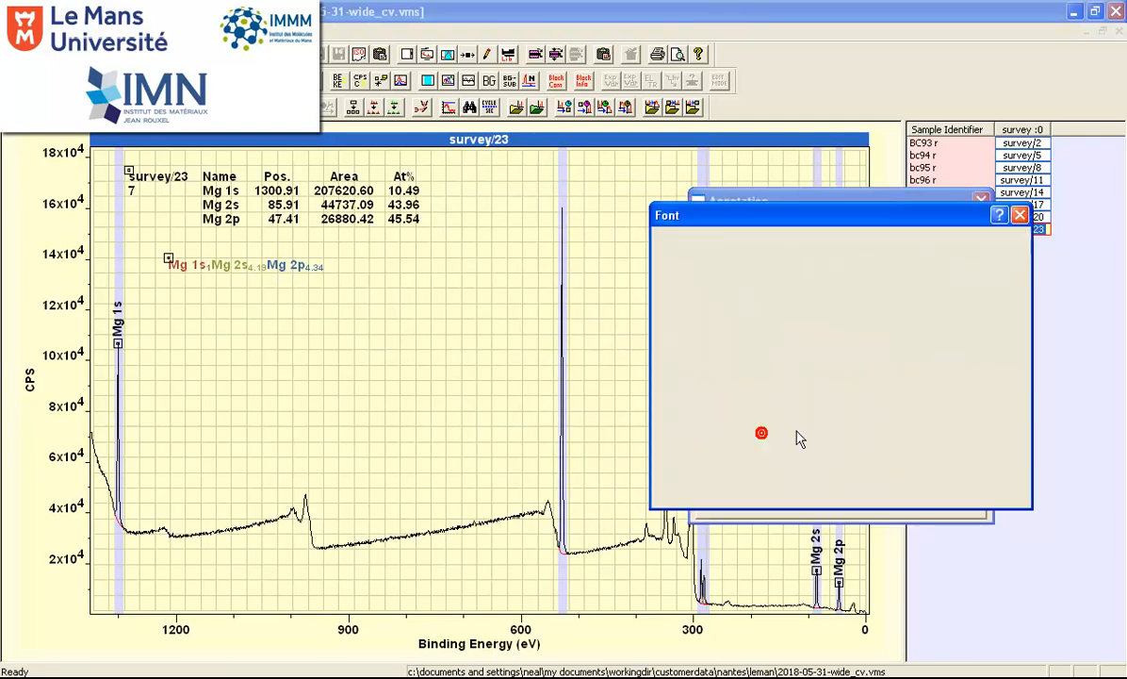
click(914, 321)
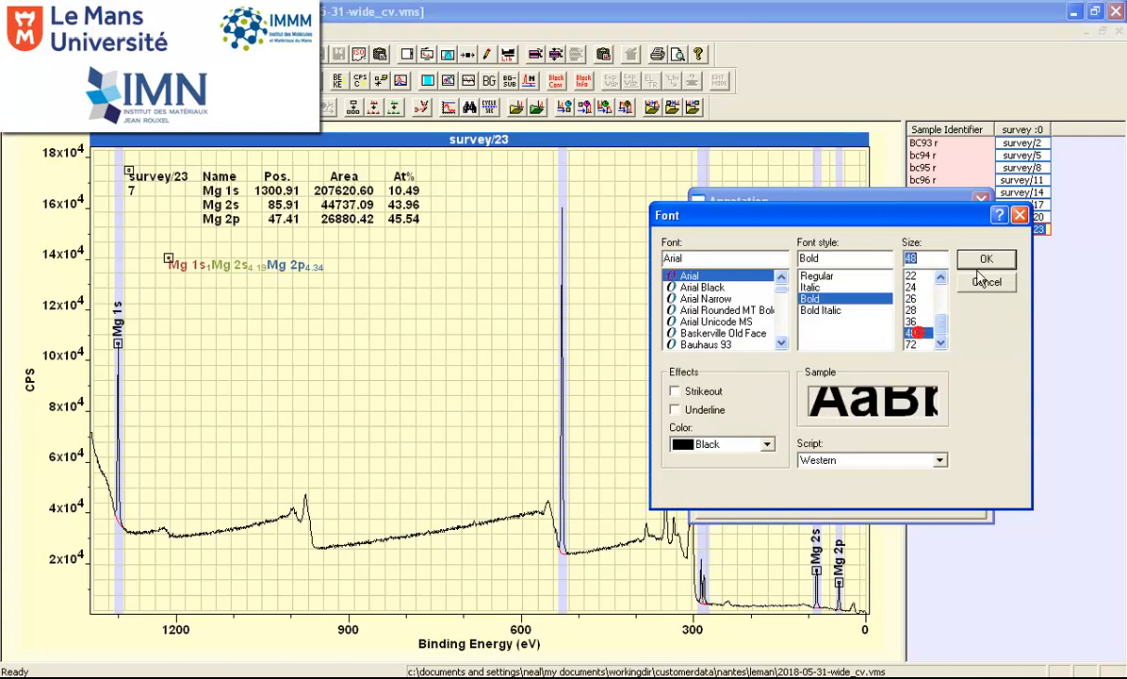
click(985, 282)
click(905, 440)
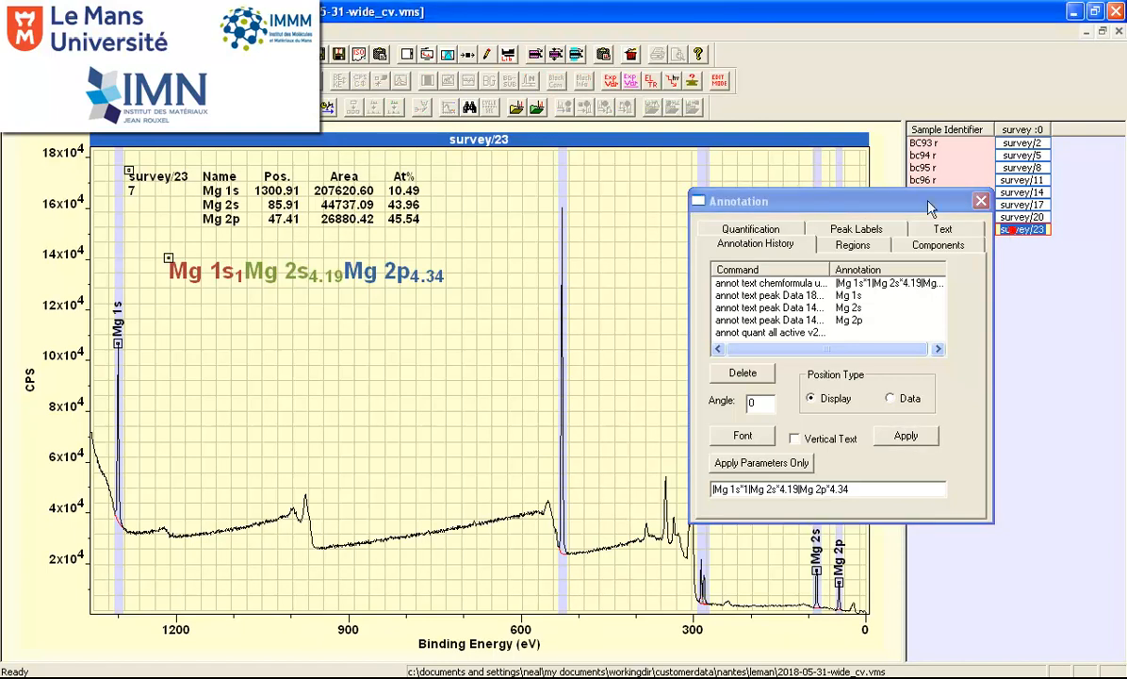
- Apply the EAL escape depth correction to the survey/23 spectrum of the magnesium carbonate sample
click(699, 82)
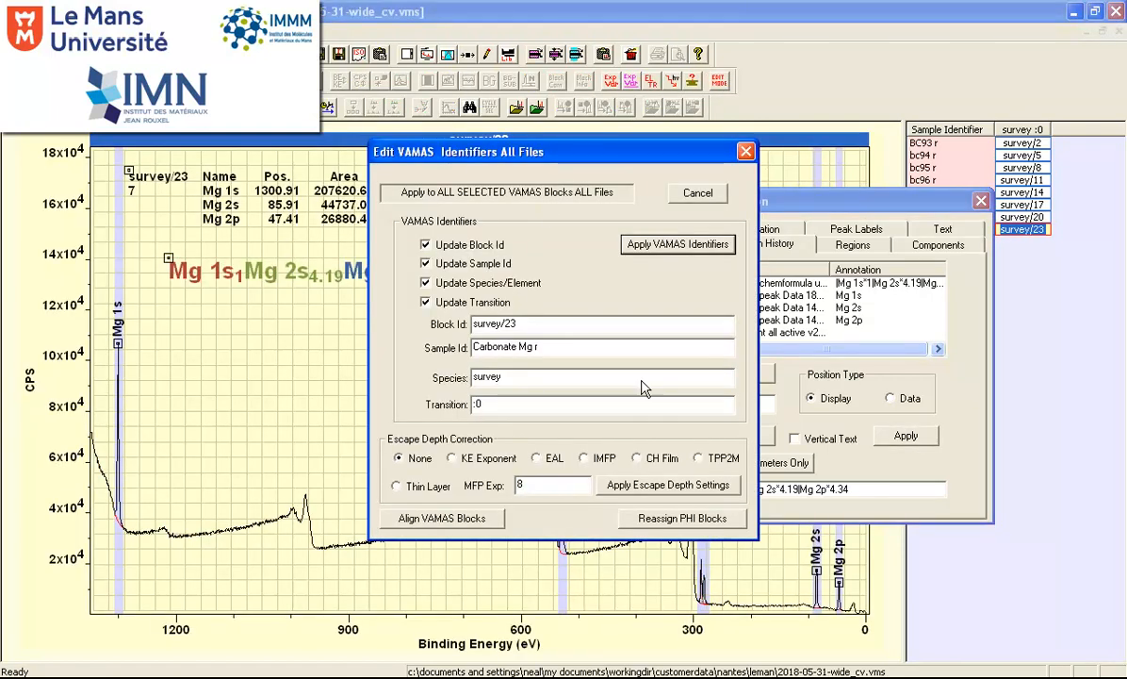
drag(608, 161, 804, 209)
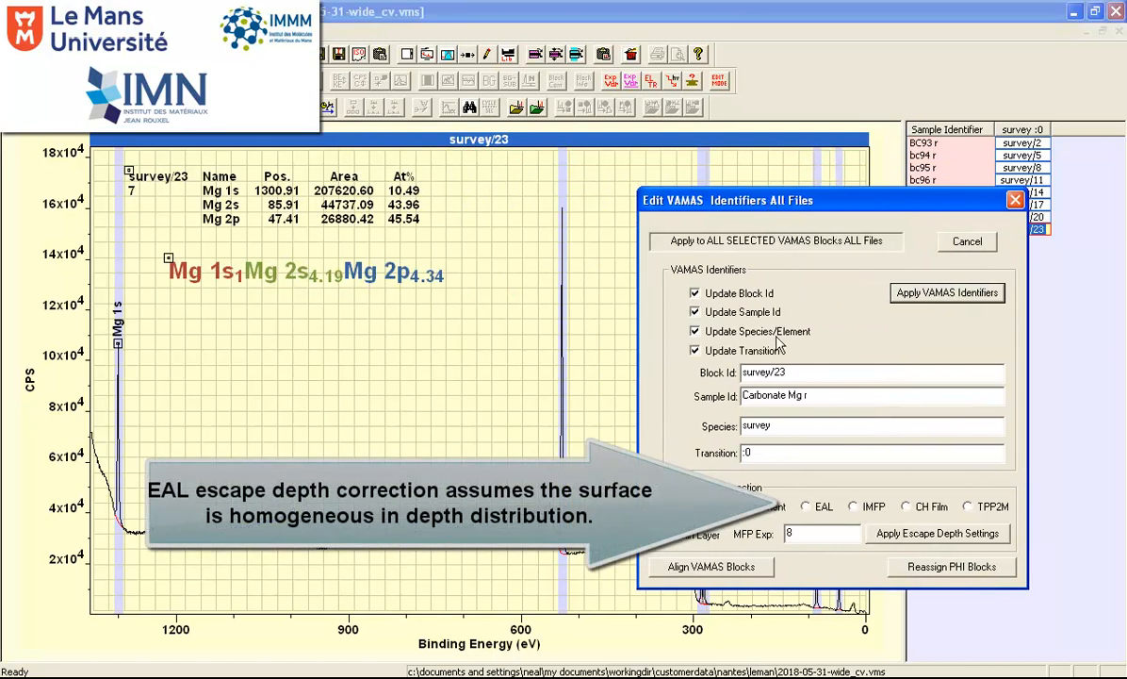
click(807, 507)
click(898, 534)
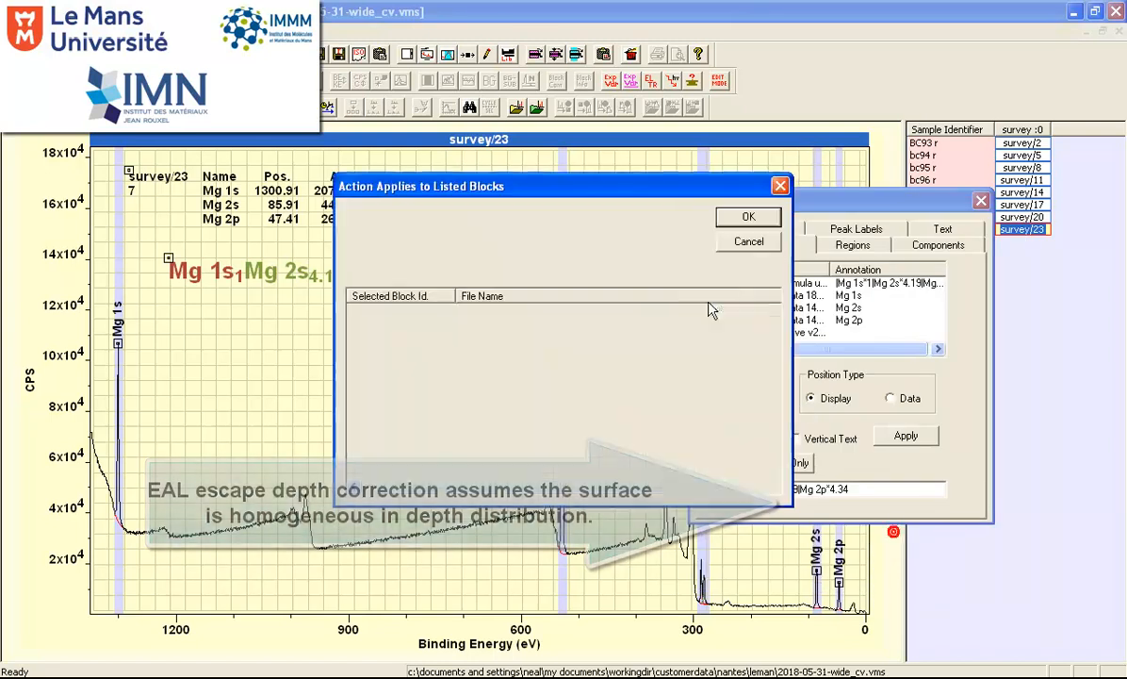
click(743, 218)
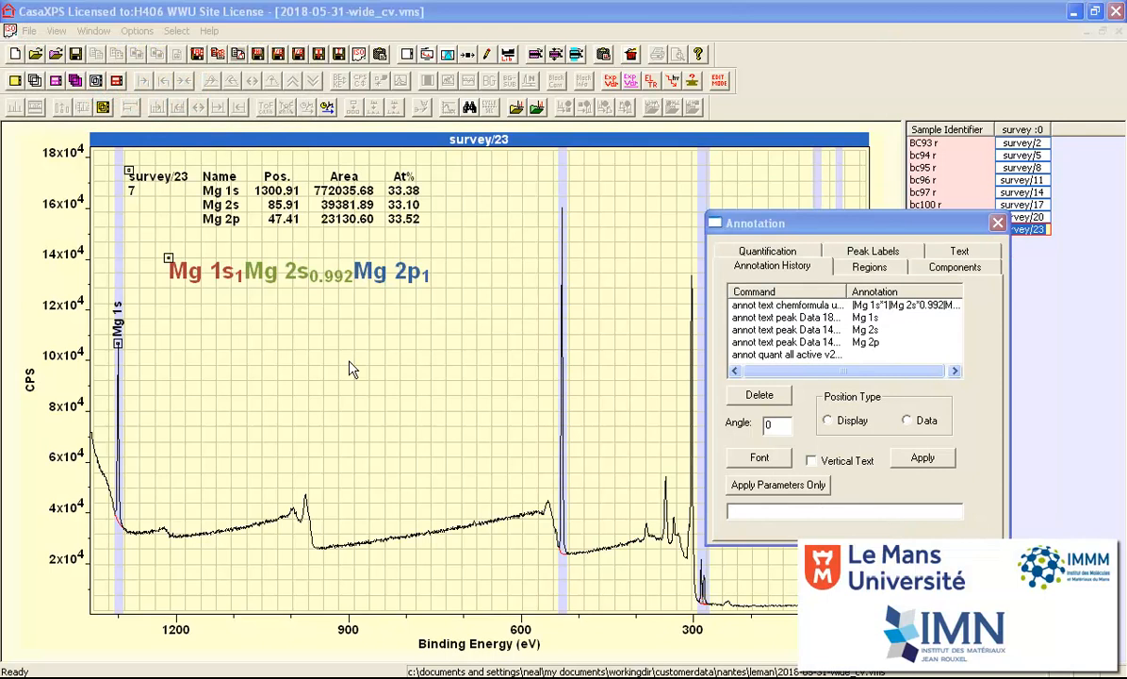
- Display the survey/2 spectrum of sample BC93 r to examine its Mg quantification and formula
click(1026, 143)
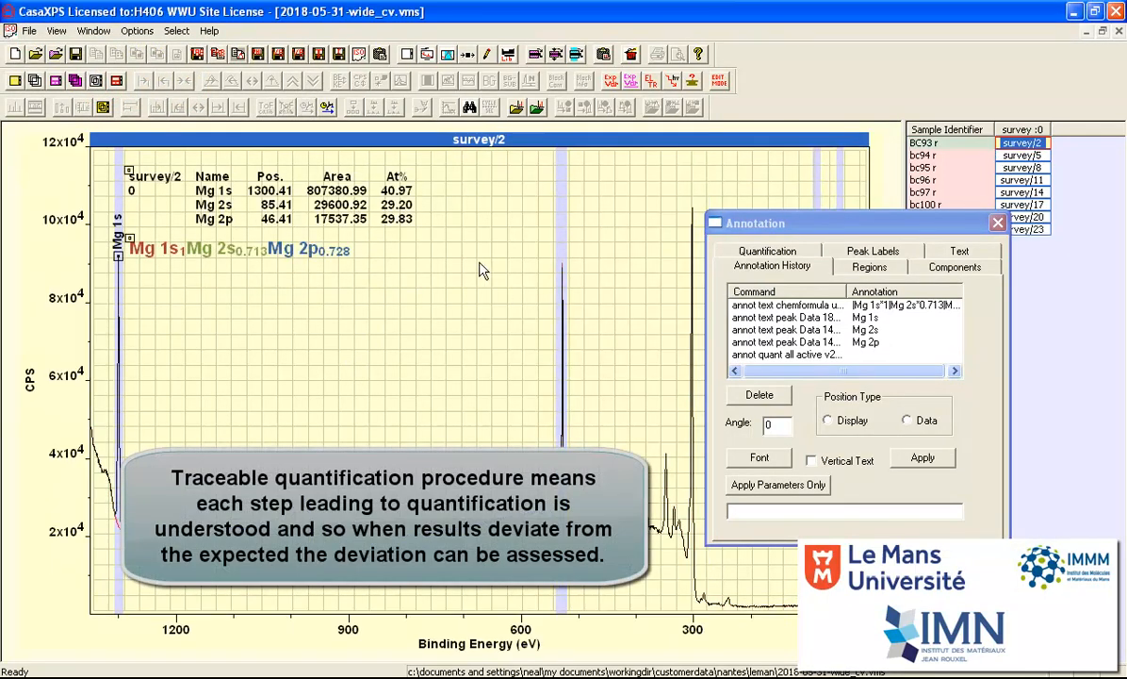